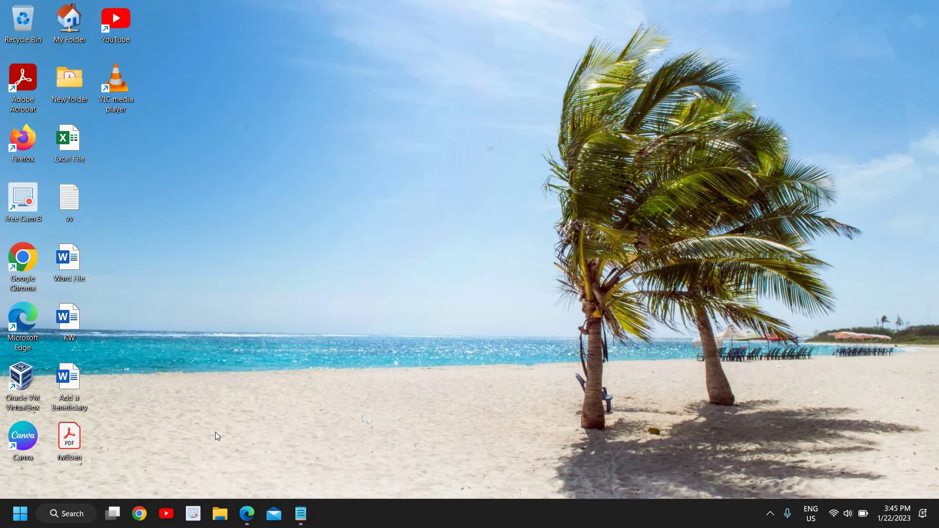
- Open Device Manager from the Start quick menu and move its window toward the screen centre
right_click(22, 523)
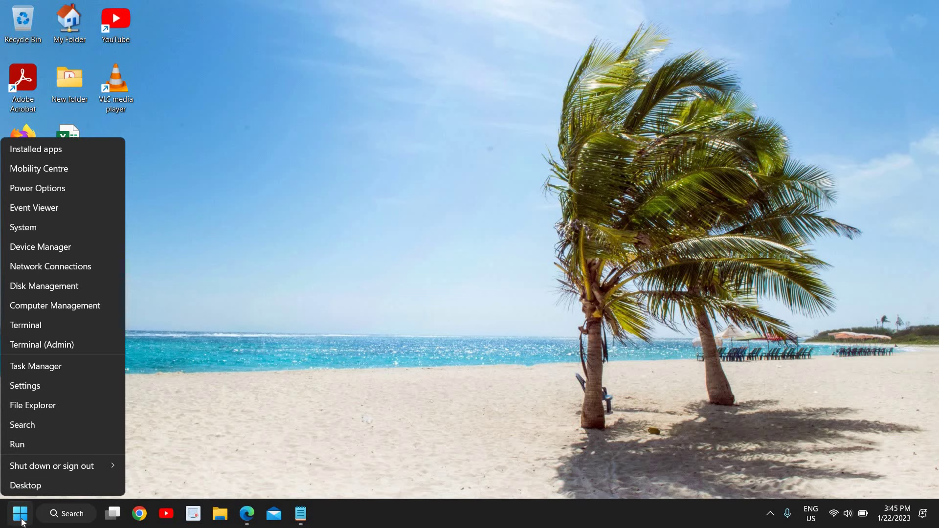
left_click(86, 246)
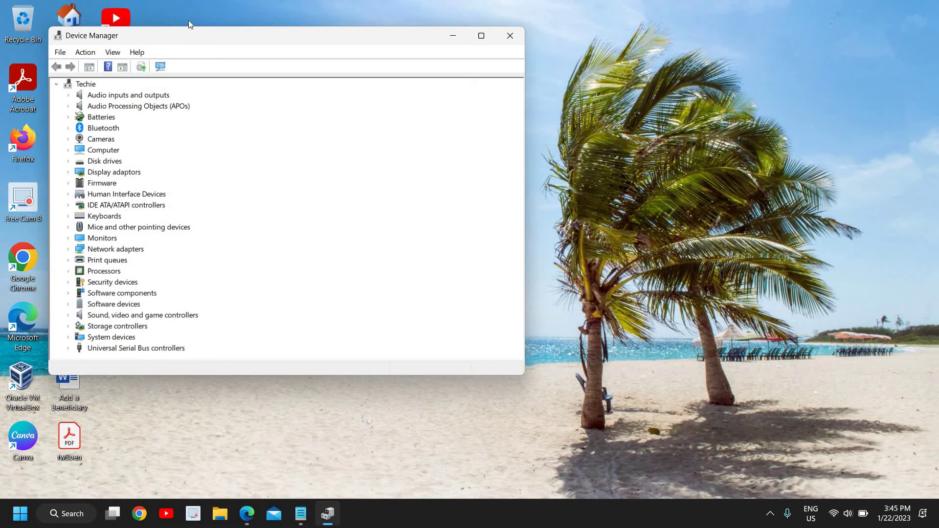
left_click_drag(200, 38, 319, 88)
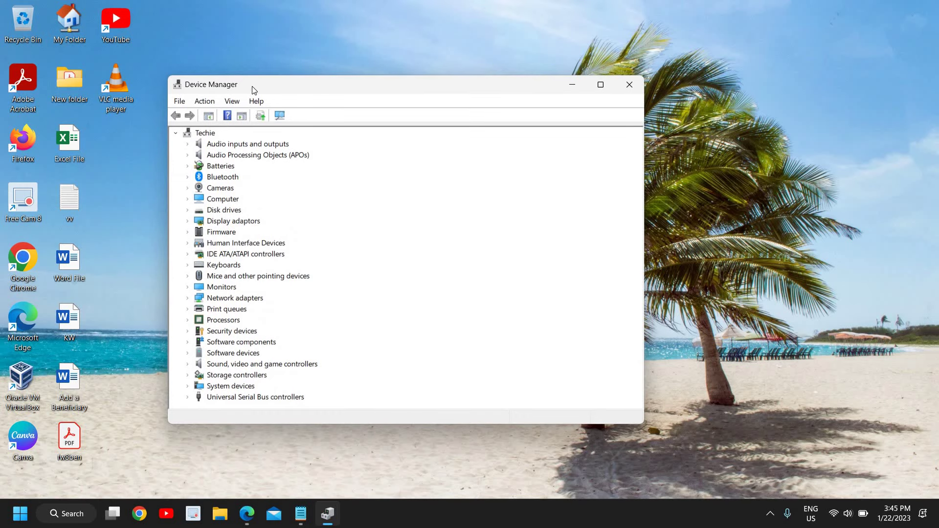
right_click(19, 518)
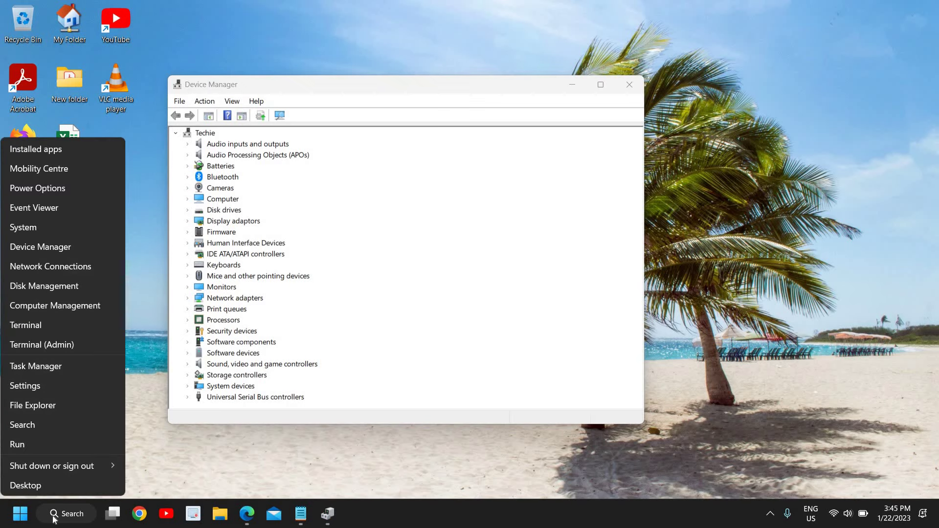
left_click(68, 519)
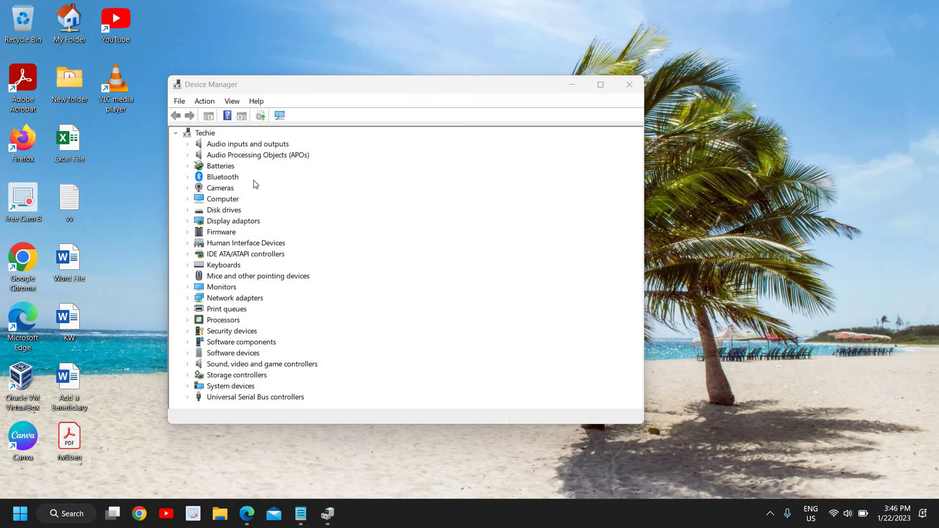
- Expand Cameras and uninstall the XiaoMi USB 2.0 Webcam, confirming the removal
left_click(187, 189)
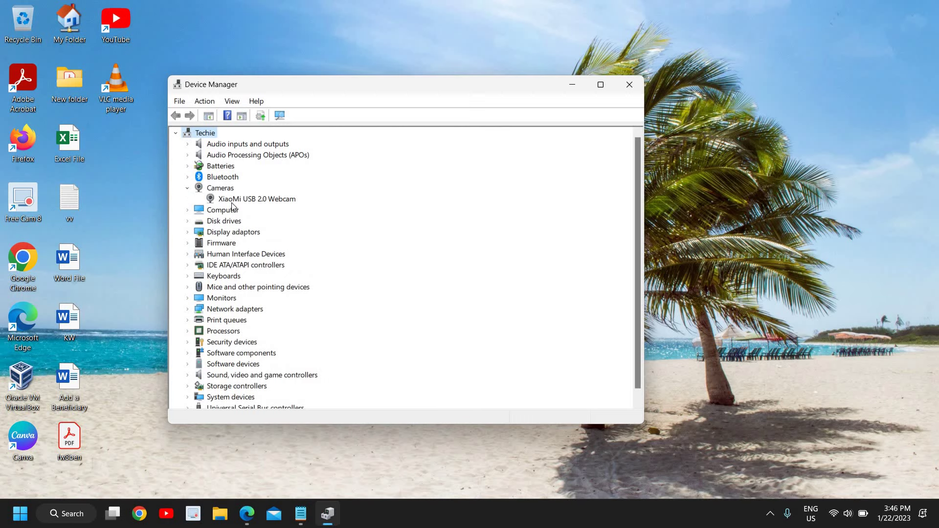
scroll(245, 302, "down", 1)
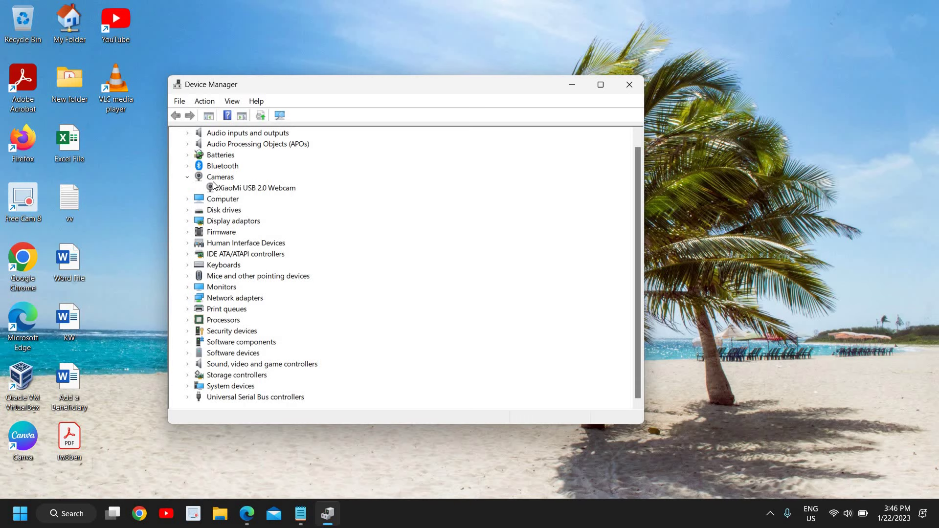
left_click(259, 190)
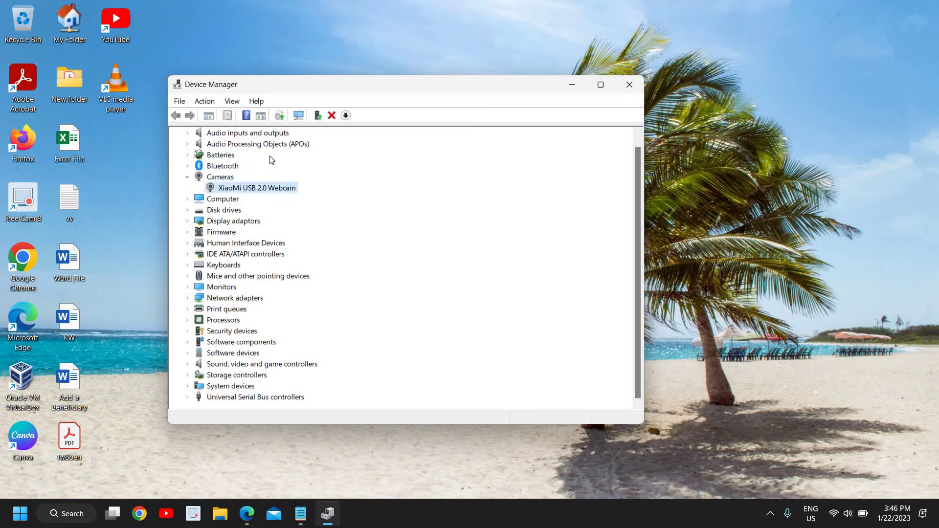
right_click(251, 189)
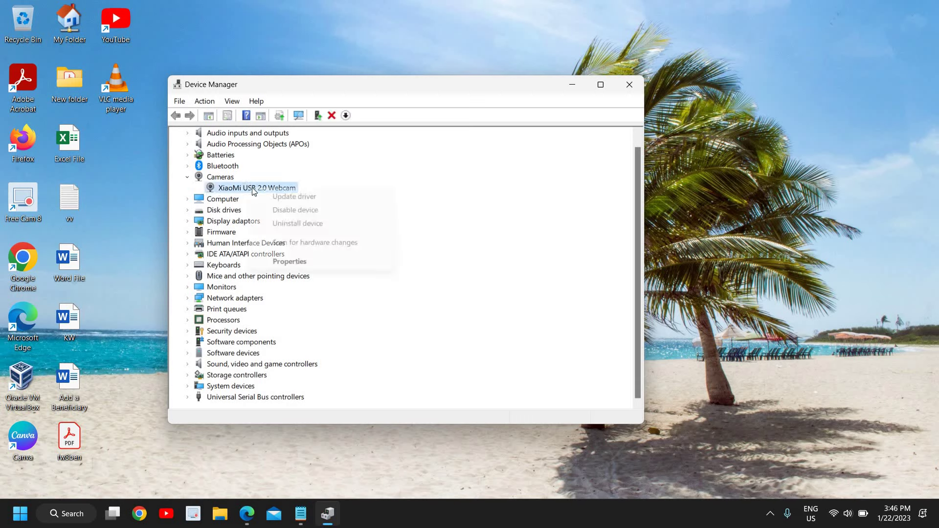
left_click(298, 224)
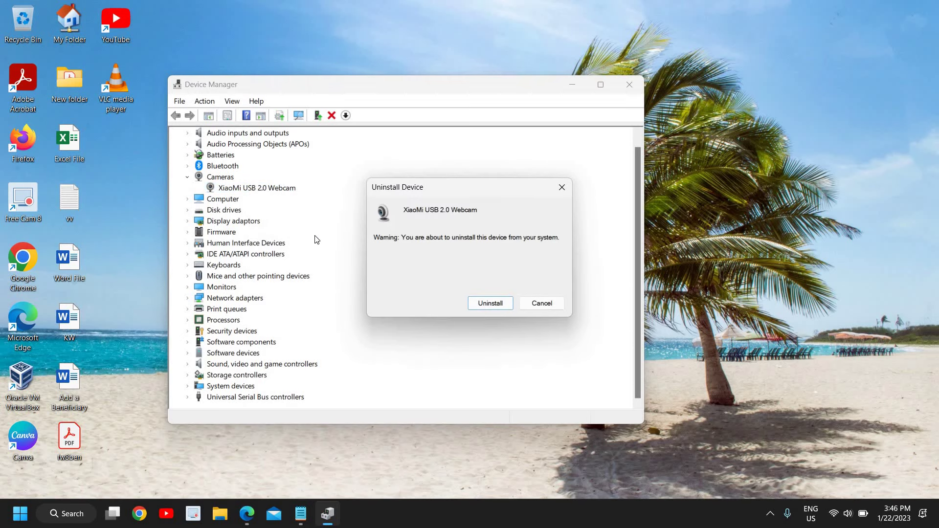
left_click(492, 303)
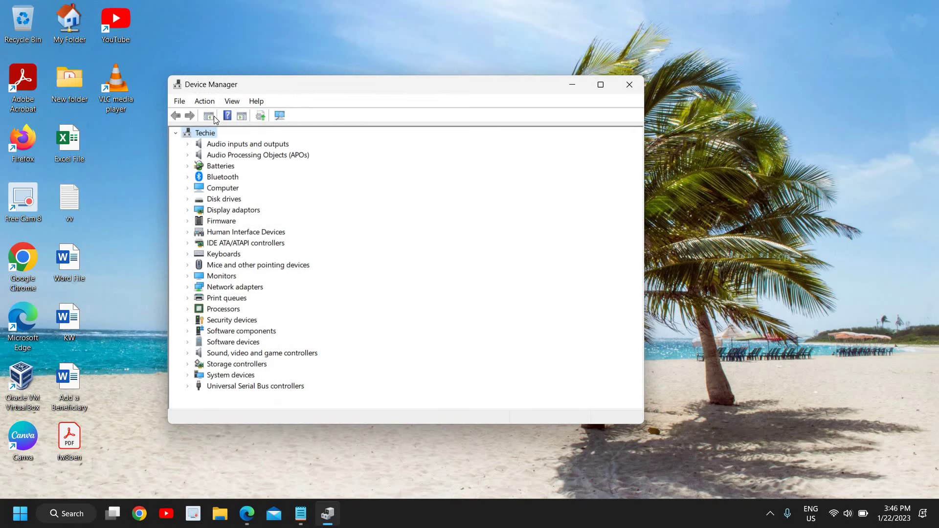
- Scan for hardware changes, then find the XiaoMi USB 2.0 Webcam listed under Cameras again
left_click(206, 102)
left_click(205, 101)
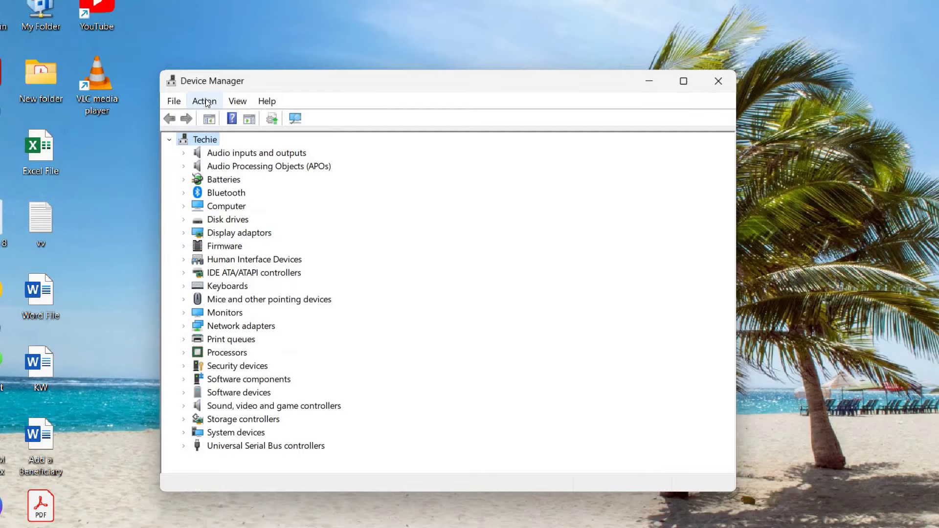
left_click(206, 101)
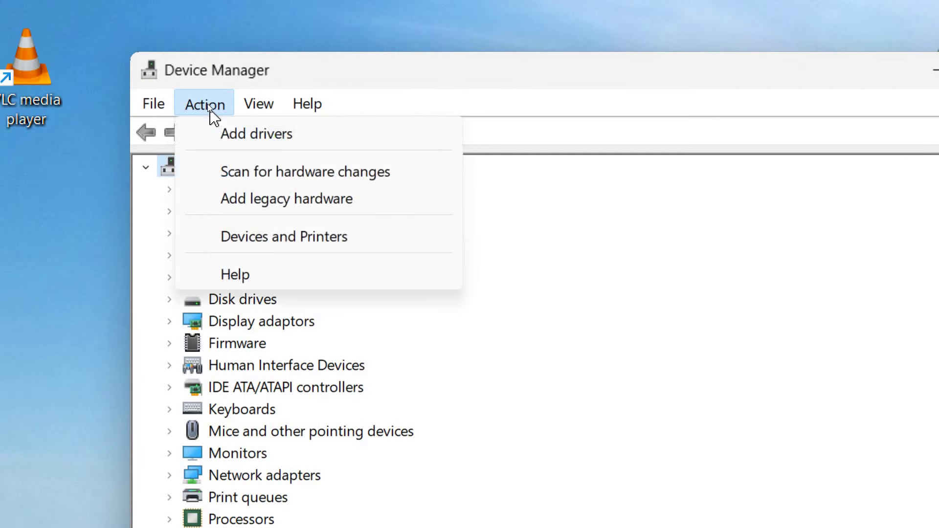
left_click(243, 176)
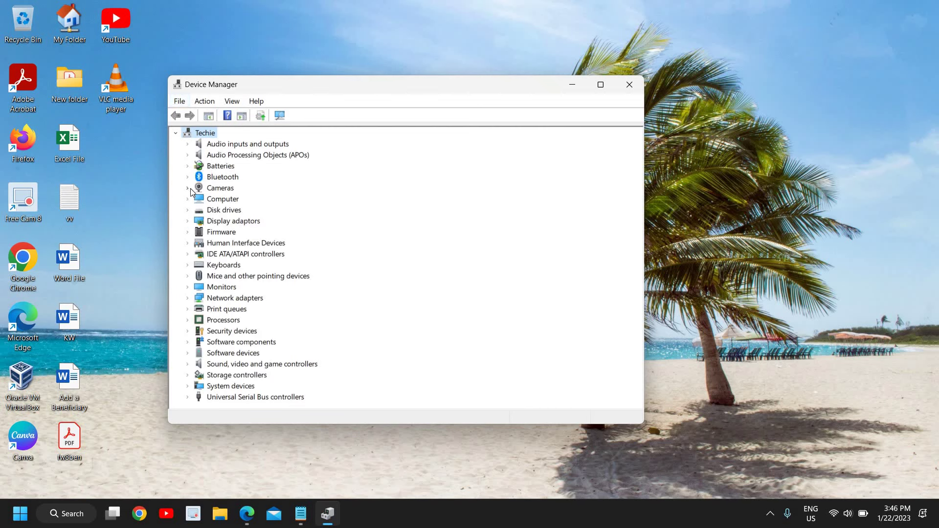
left_click(188, 189)
left_click(247, 198)
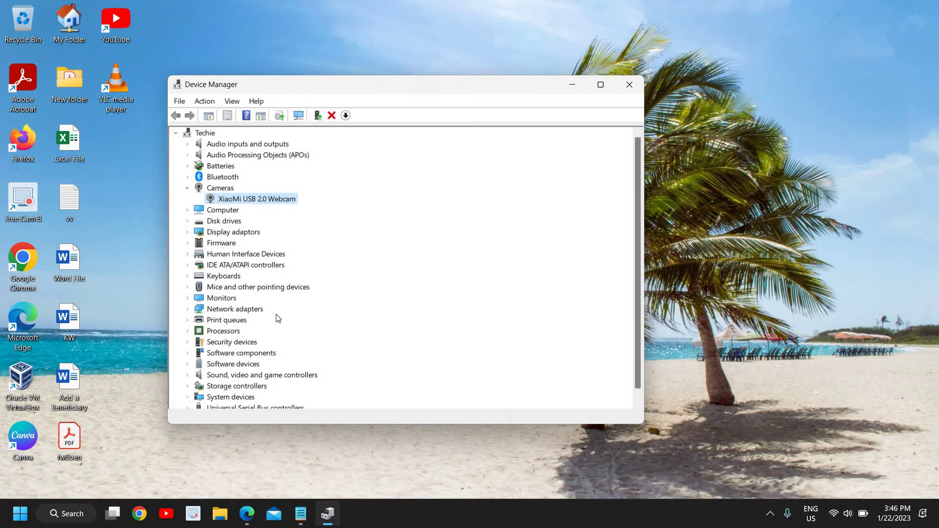
- Expand Universal Serial Bus controllers and review the last USB Root Hub (USB 3.0)'s power settings
scroll(277, 319, "down", 1)
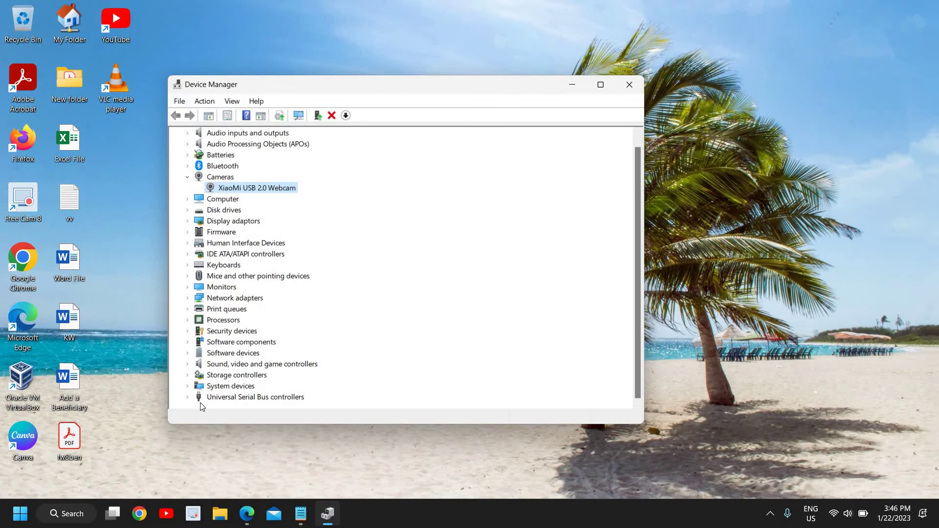
left_click(190, 399)
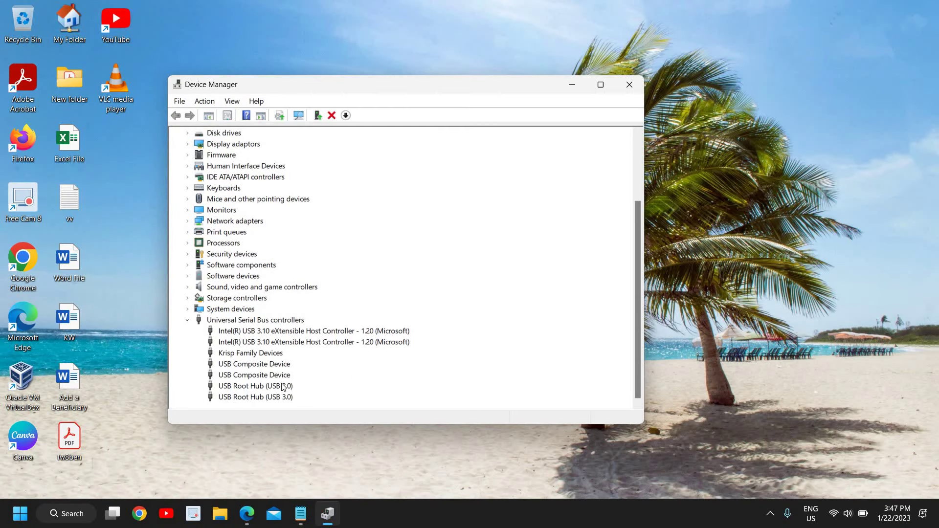
double_click(241, 398)
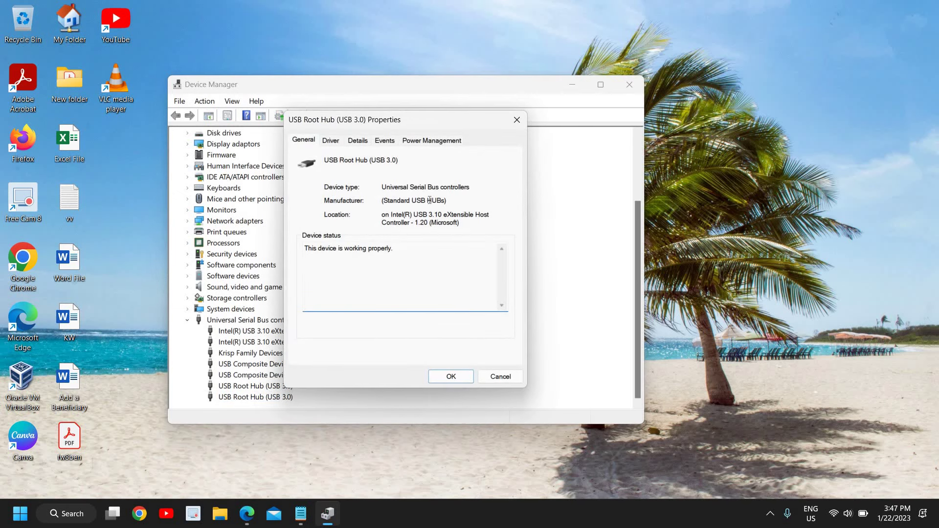
left_click(431, 142)
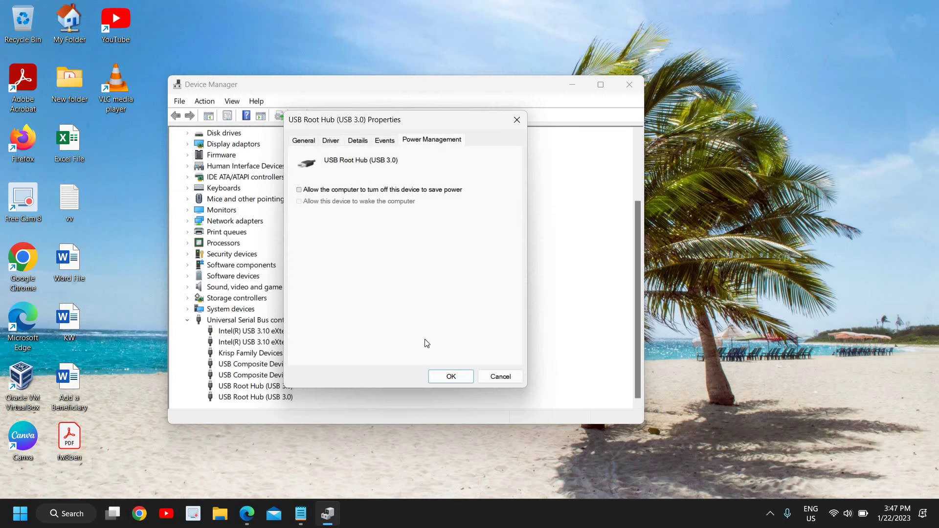
left_click(441, 377)
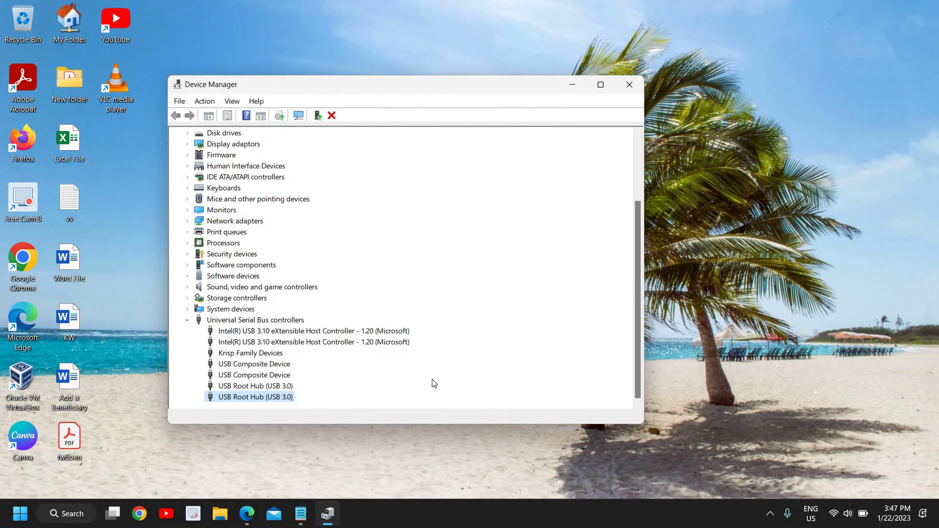
- Stop the computer turning off the other USB Root Hub (USB 3.0) to save power
double_click(261, 386)
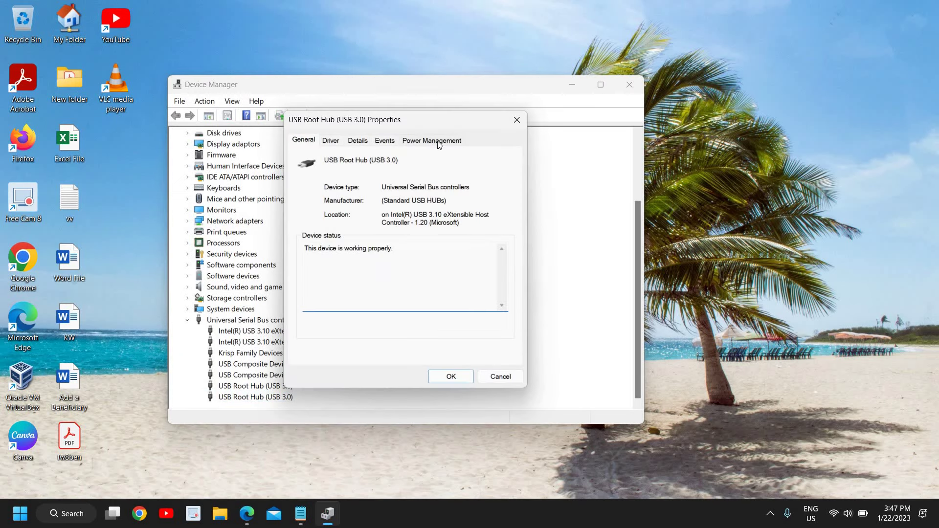
left_click(358, 392)
double_click(252, 386)
left_click(433, 139)
left_click(328, 193)
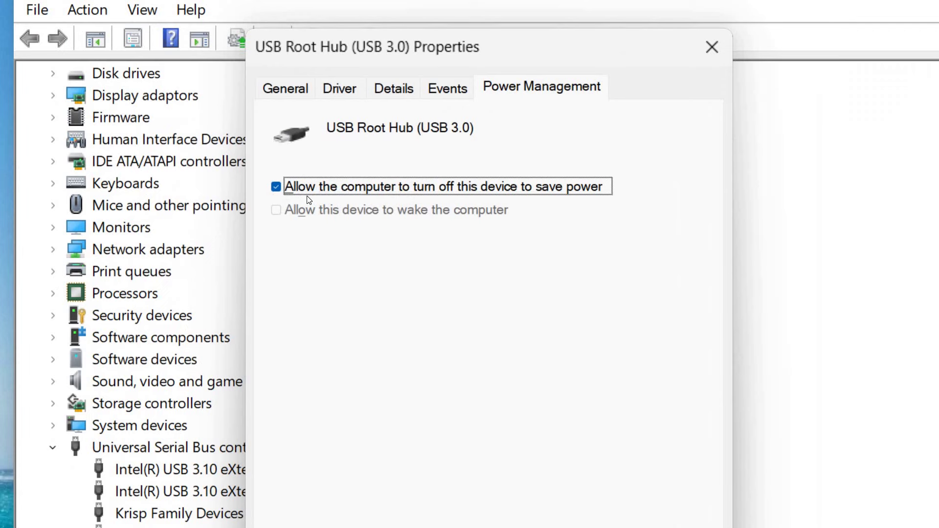
left_click(303, 192)
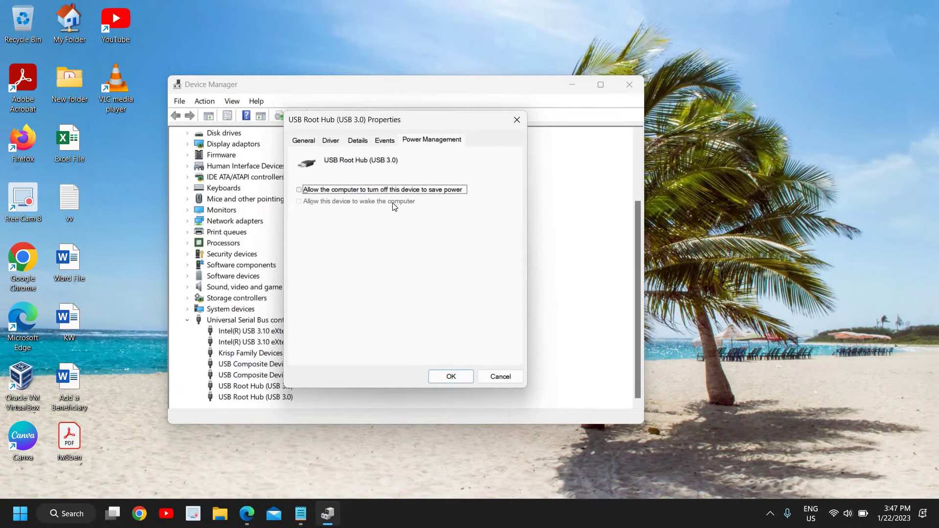
left_click(451, 377)
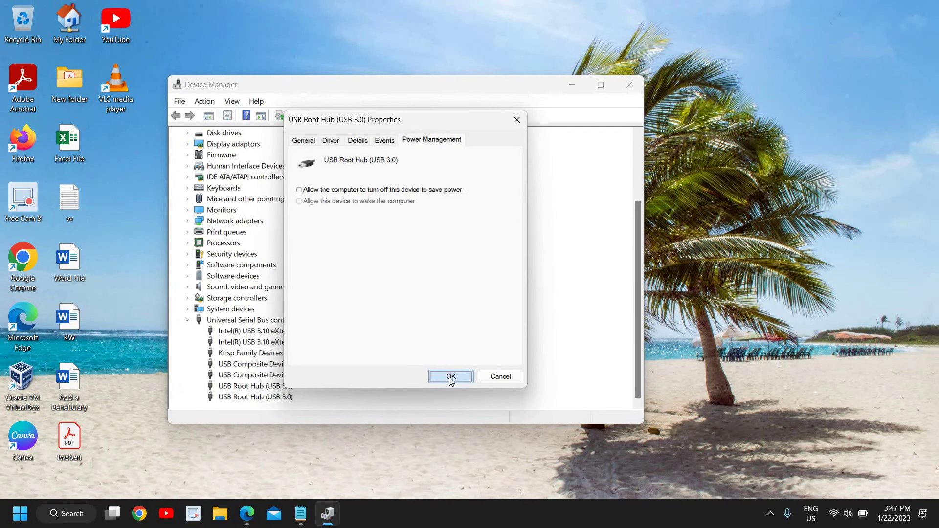
- Check both USB Composite Devices' properties, closing them without changes
double_click(257, 365)
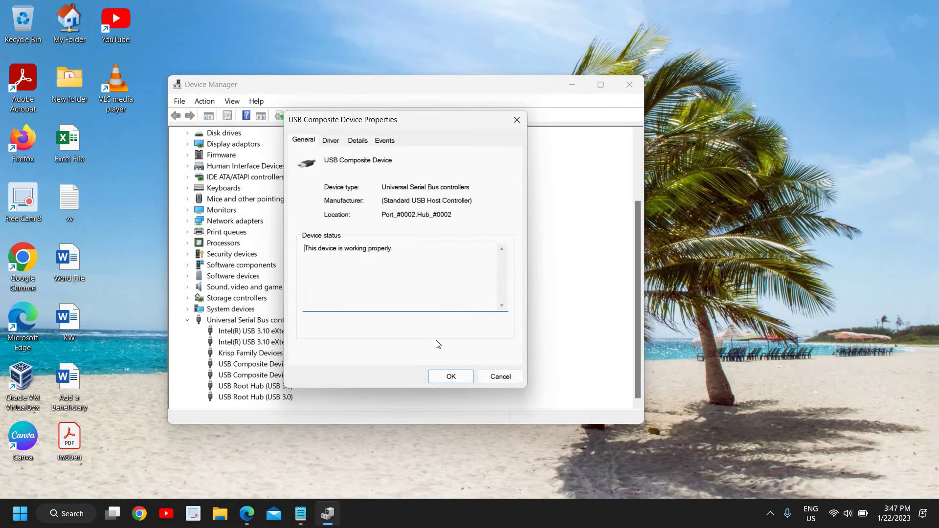
left_click(500, 375)
double_click(267, 375)
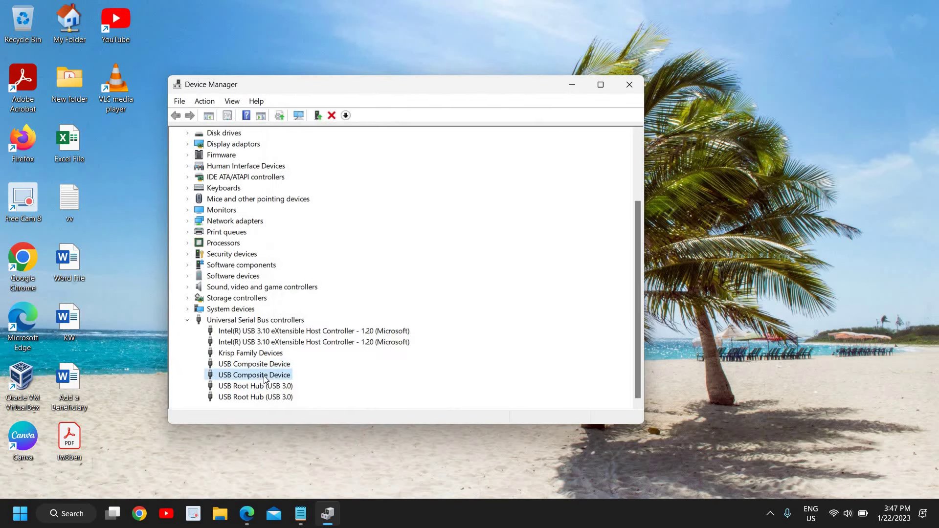
left_click(500, 376)
- Disable power saving on the second Intel USB 3.10 host controller
double_click(254, 342)
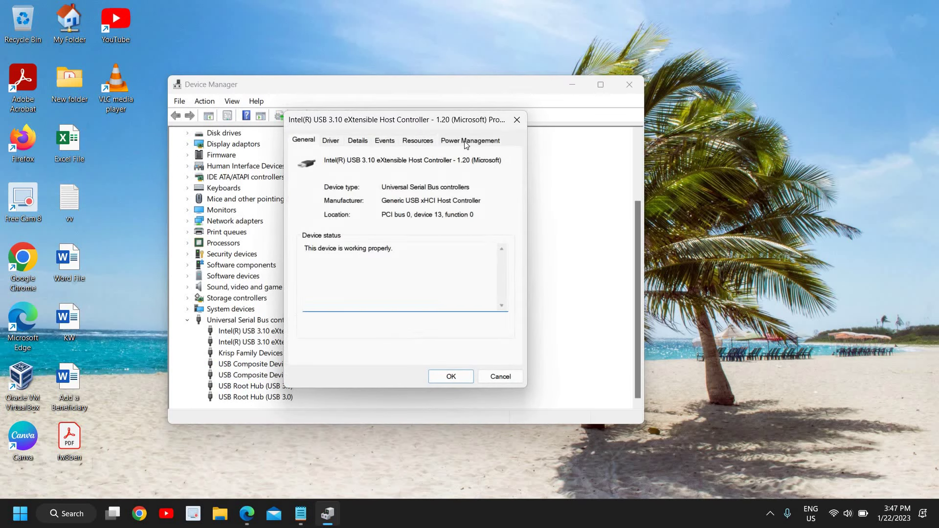
left_click(468, 140)
left_click(326, 191)
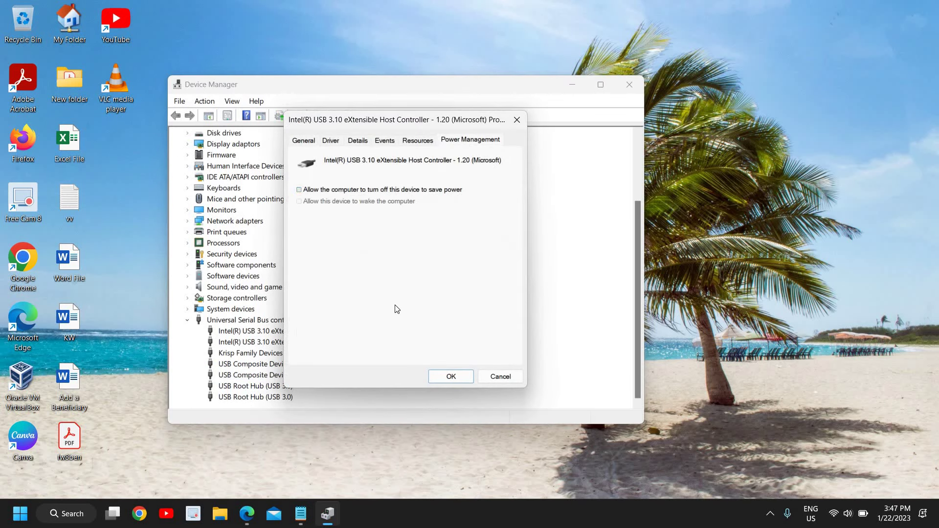
left_click(451, 377)
- Review the other Intel USB 3.10 controller's power management settings, then close Device Manager
double_click(262, 336)
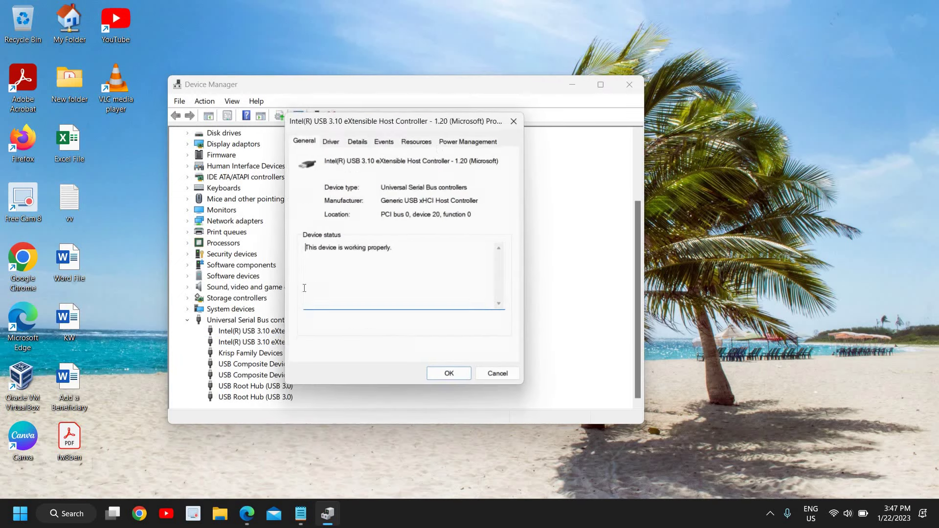
left_click(445, 141)
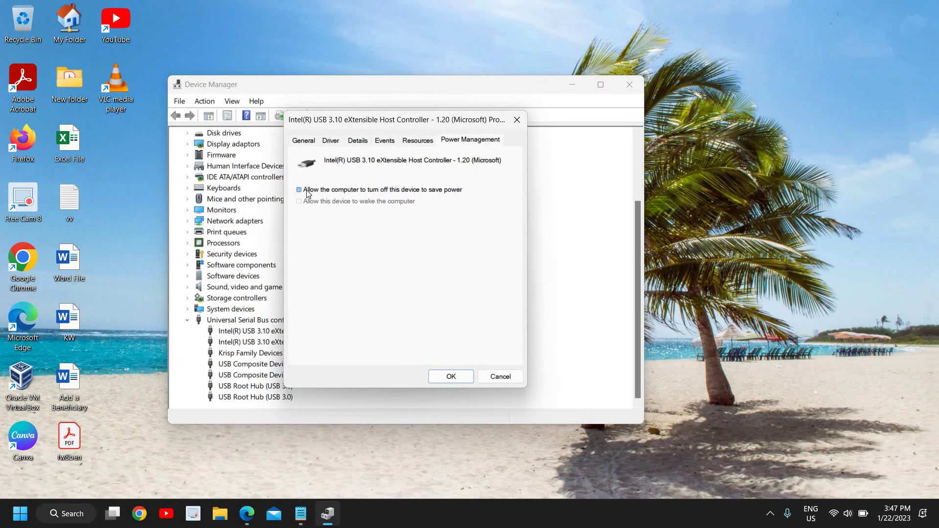
left_click(454, 378)
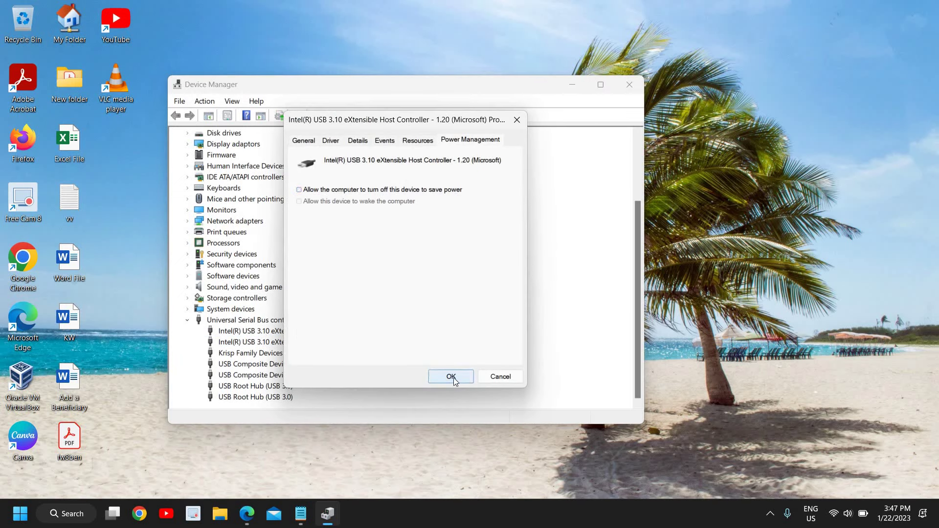
left_click(629, 85)
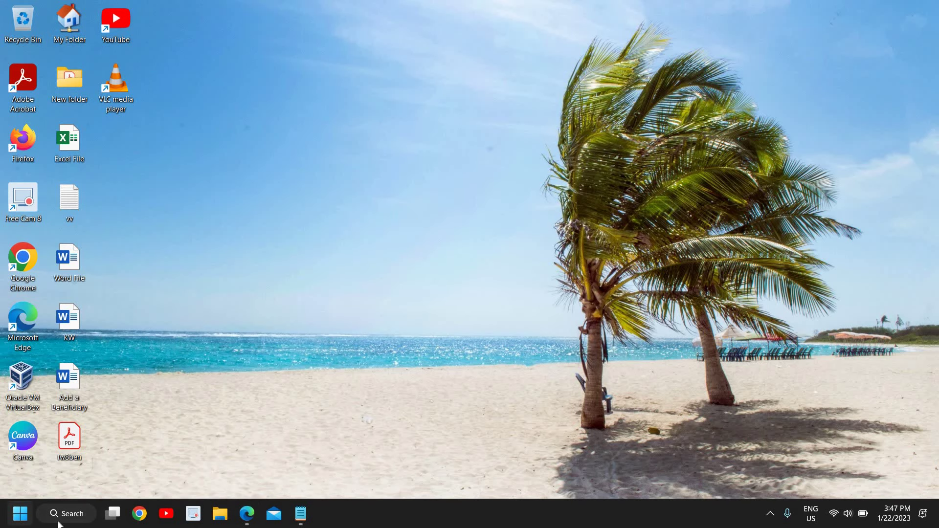
- Search Windows for the Camera app, replacing the mistyped 'cMd' with 'CAME'
left_click(72, 512)
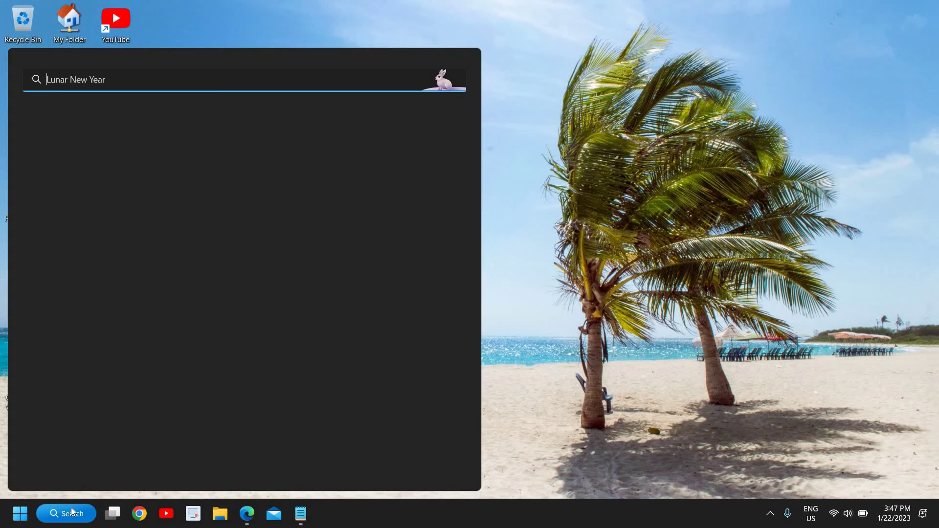
type("cM")
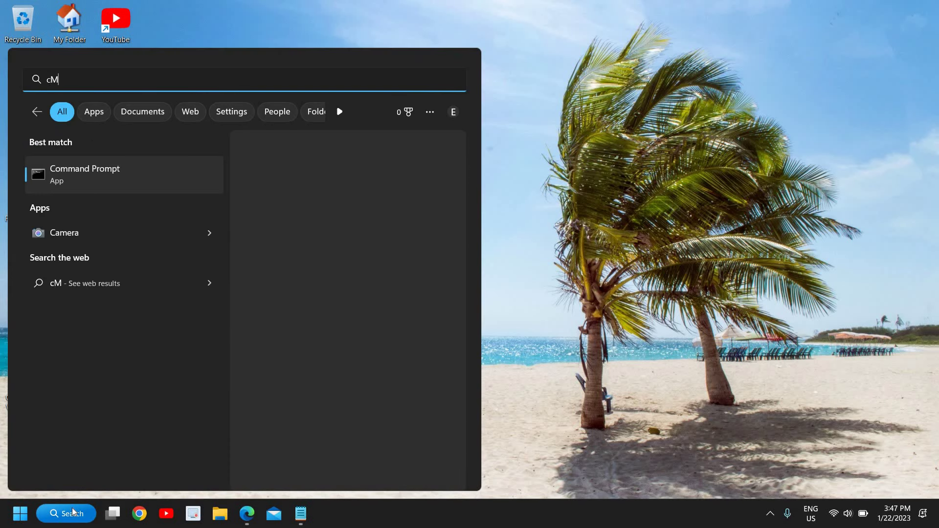
type("d")
key("BackSpace")
key("BackSpace")
key("BackSpace")
type("CA")
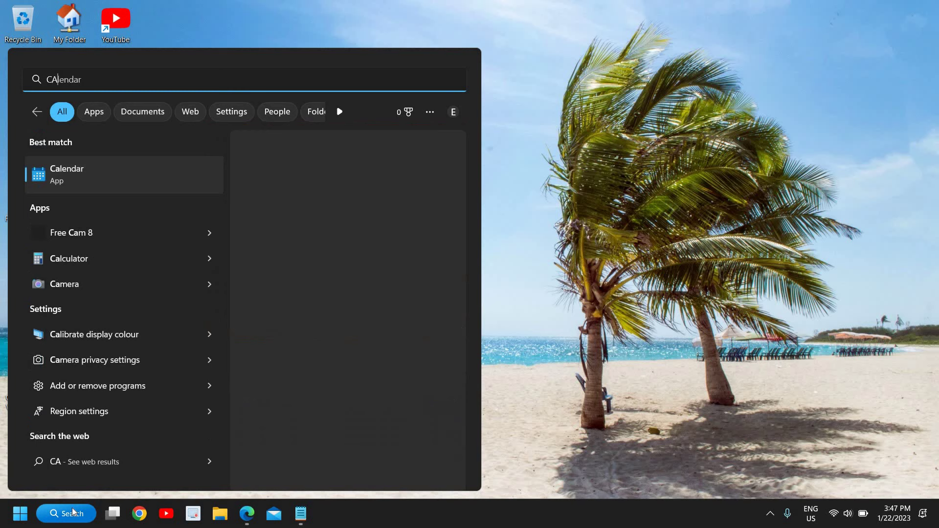
type("ME")
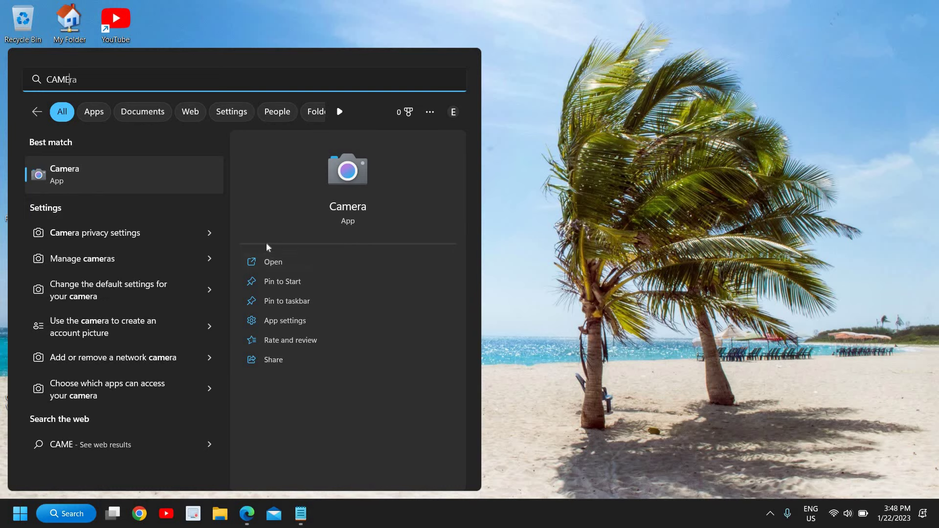
- On the Camera app's settings page, set background running to Always
left_click(296, 325)
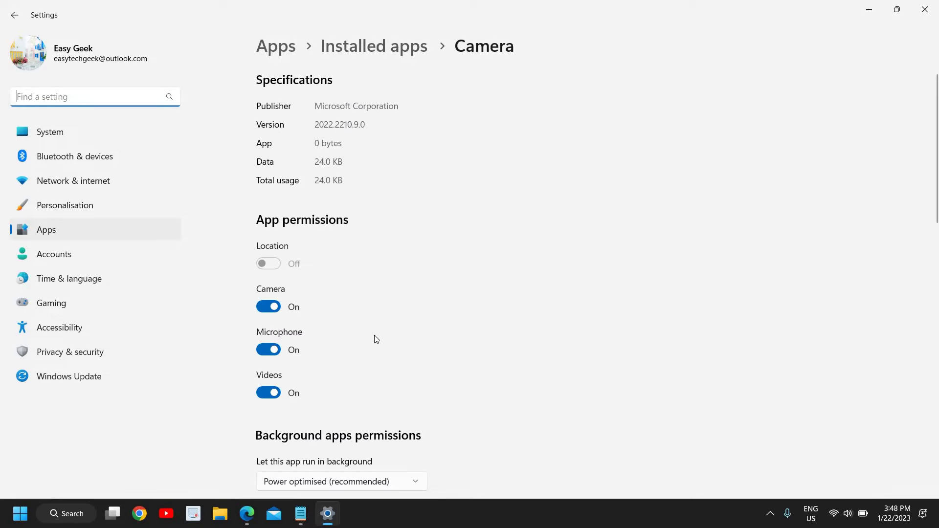
scroll(377, 340, "down", 3)
scroll(379, 325, "up", 2)
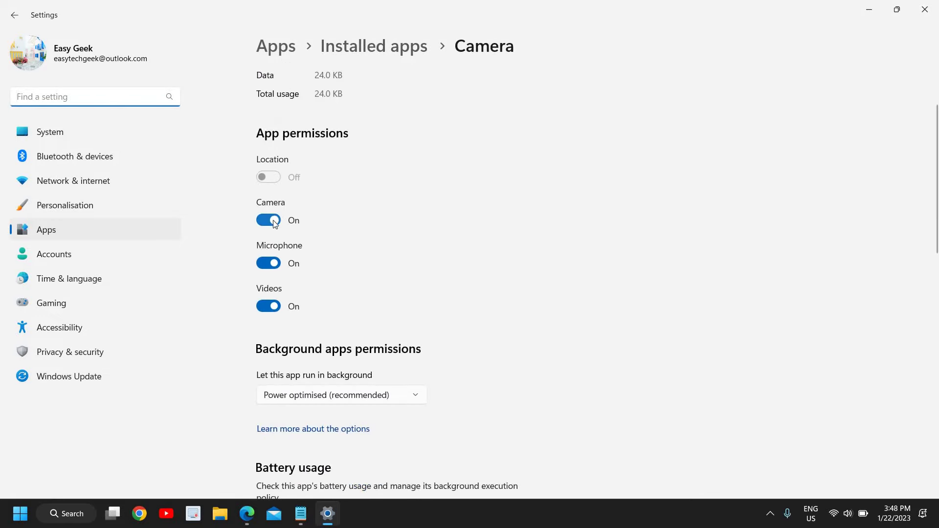
scroll(372, 374, "down", 3)
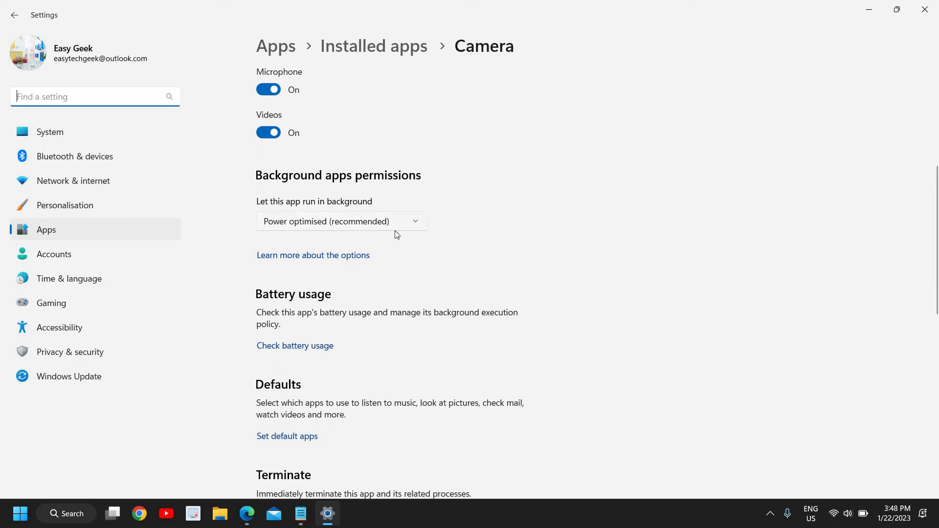
left_click(407, 221)
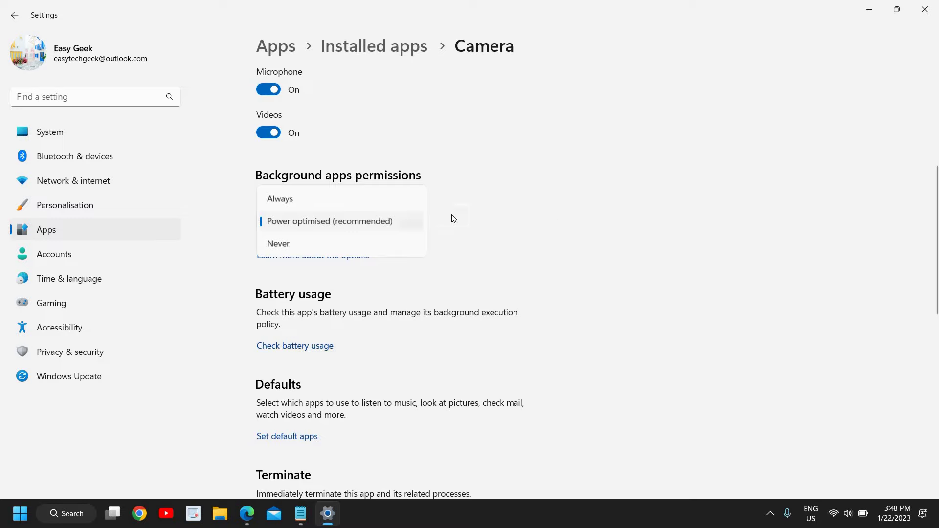
left_click(453, 221)
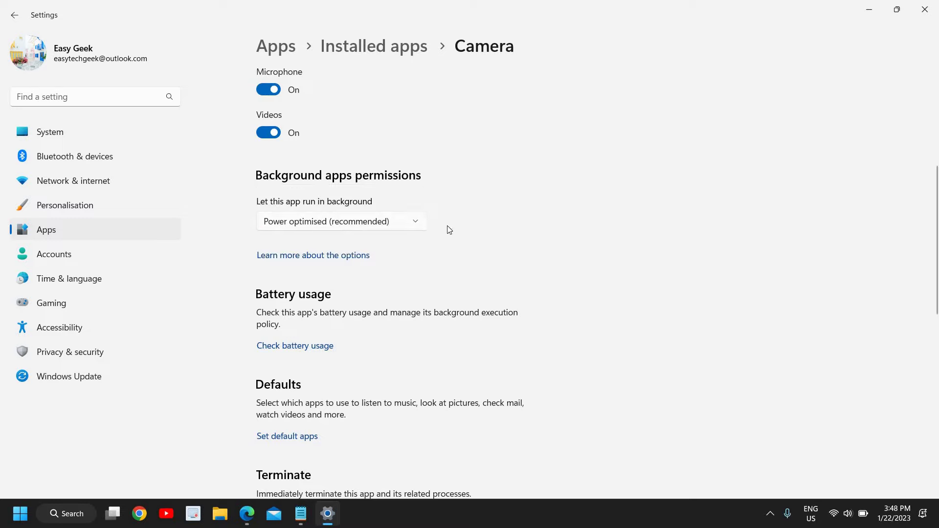
left_click(333, 232)
left_click(273, 202)
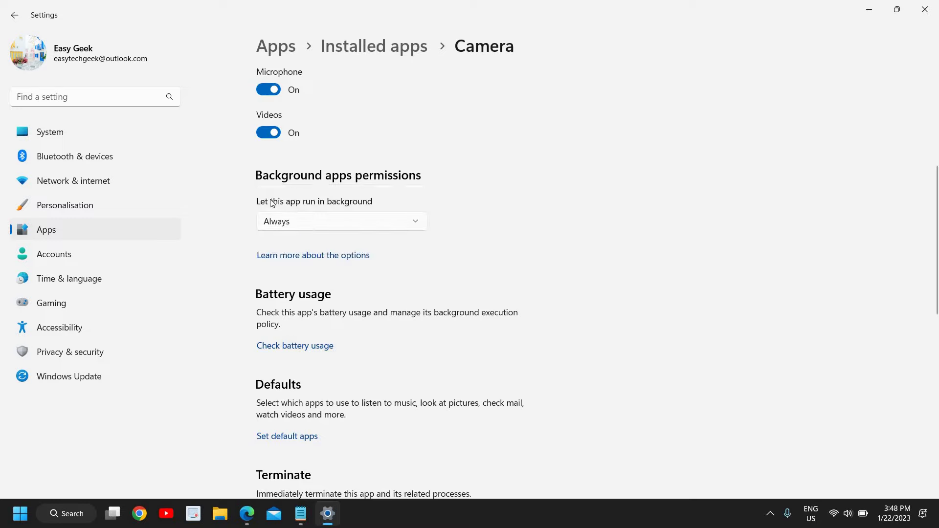
- Recheck the Camera background-running option, keeping it at Always
left_click(286, 224)
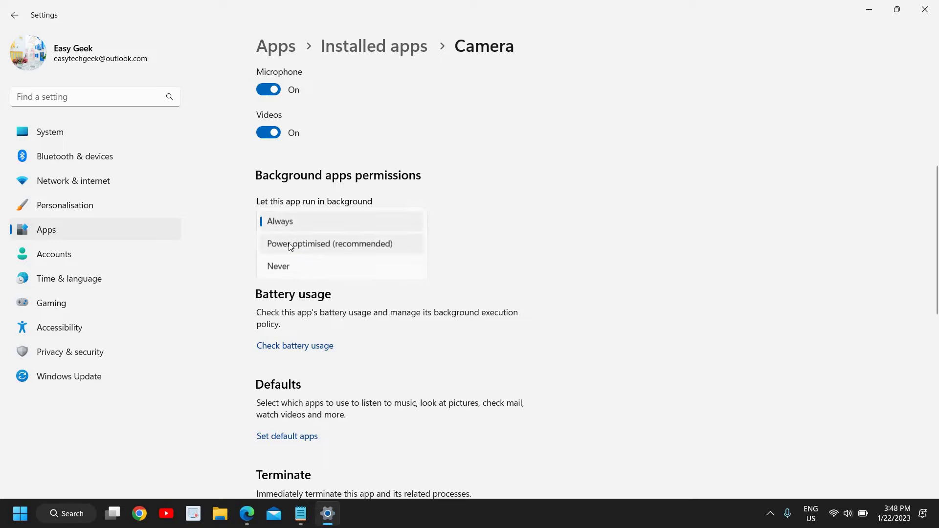
left_click(278, 224)
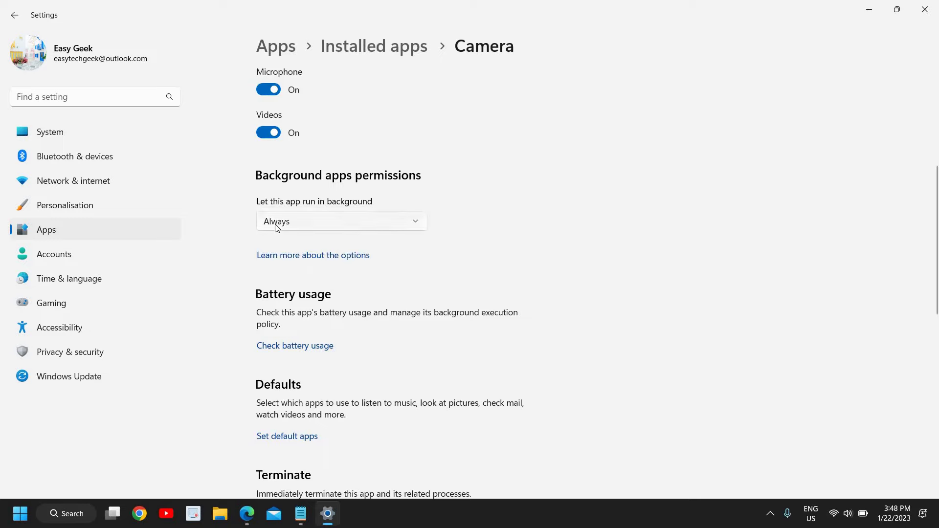
scroll(488, 230, "down", 5)
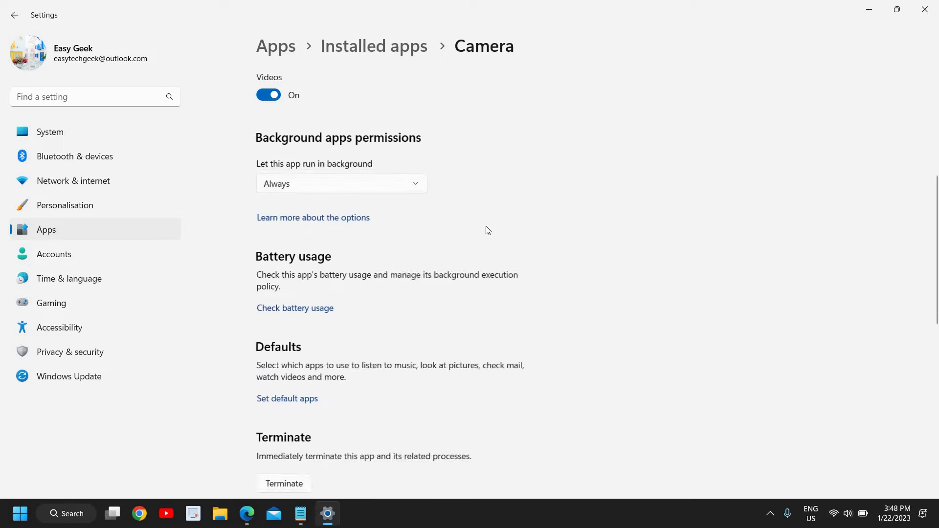
scroll(488, 230, "down", 5)
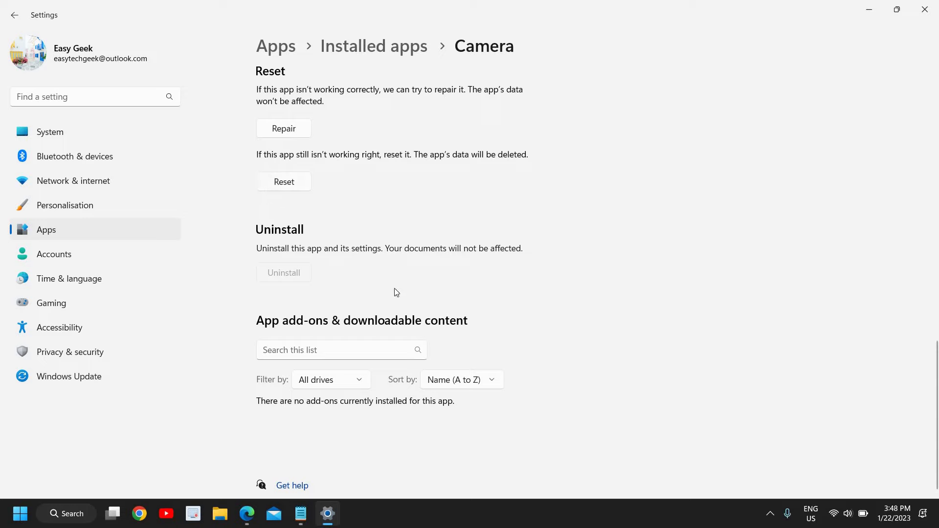
scroll(396, 290, "up", 7)
scroll(396, 293, "up", 4)
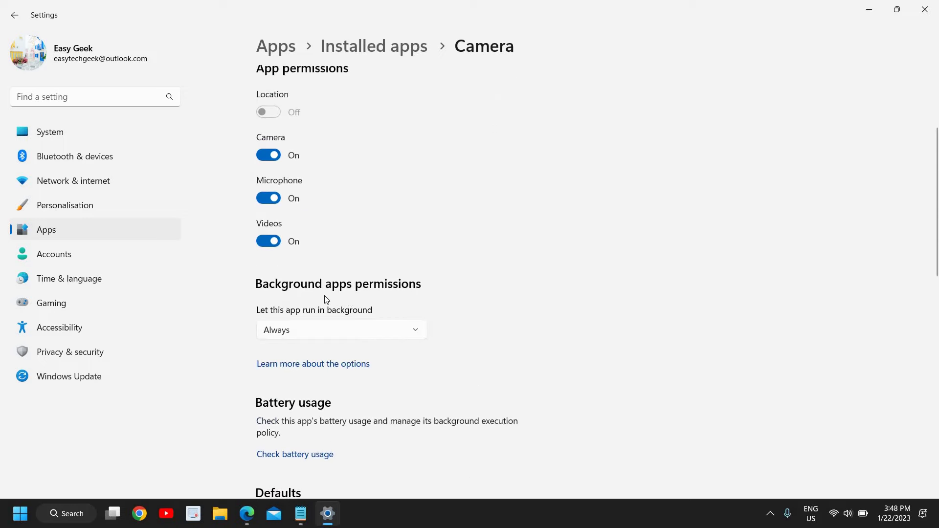
left_click(366, 331)
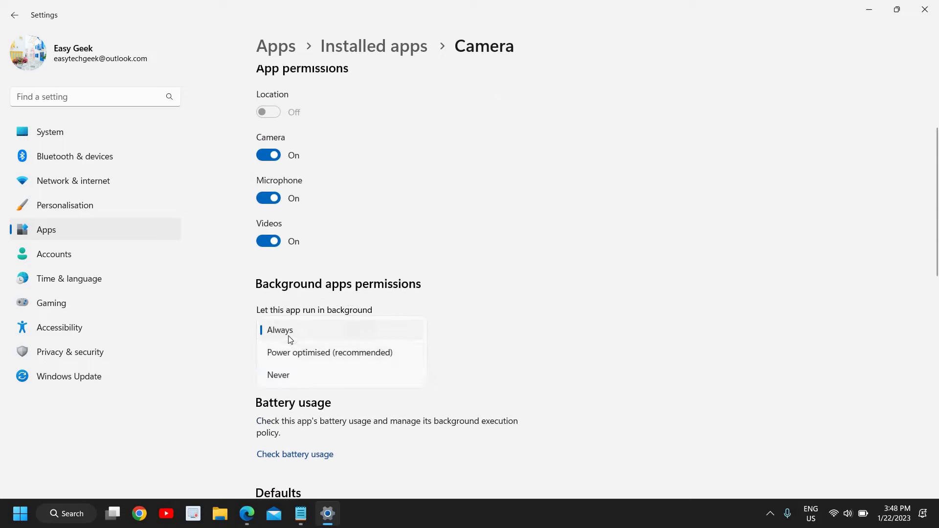
left_click(289, 334)
left_click(324, 339)
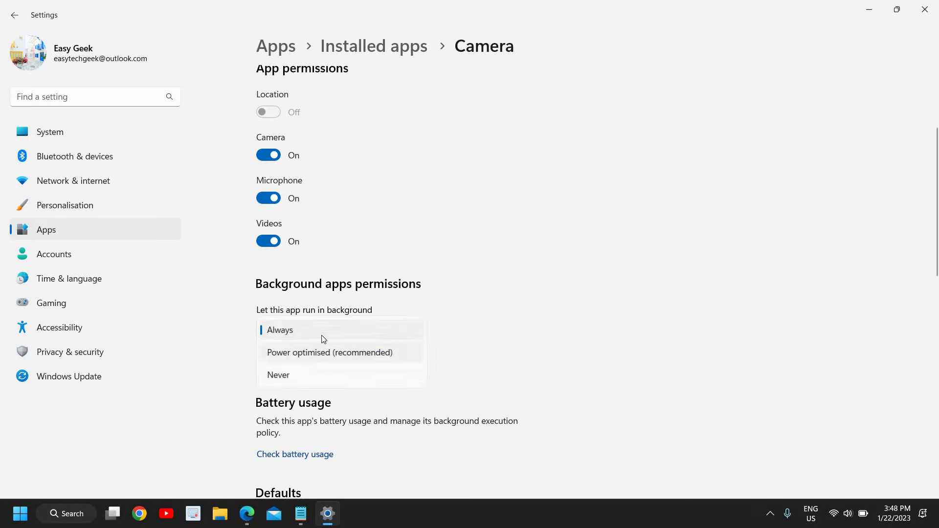
left_click(321, 335)
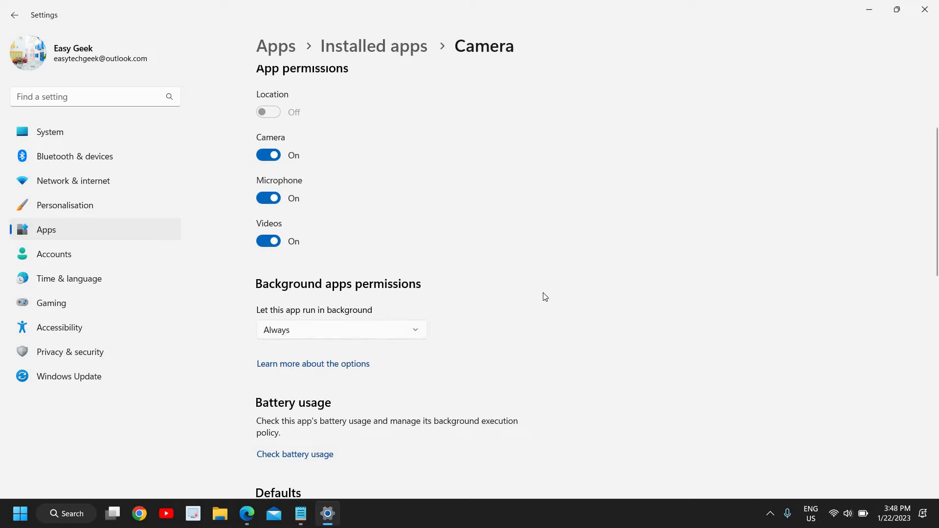
- Close Settings, reopen it on the Windows Update page, and run Check for updates
left_click(925, 10)
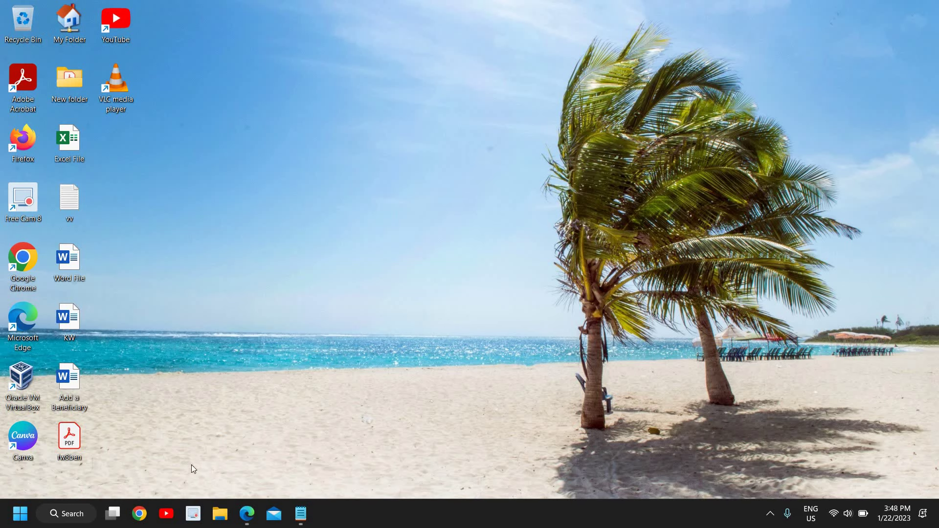
right_click(20, 513)
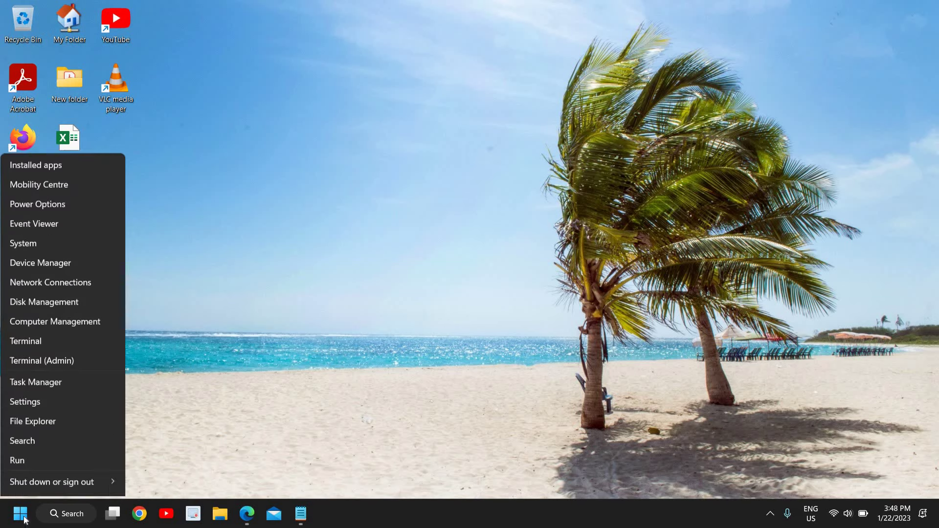
left_click(69, 390)
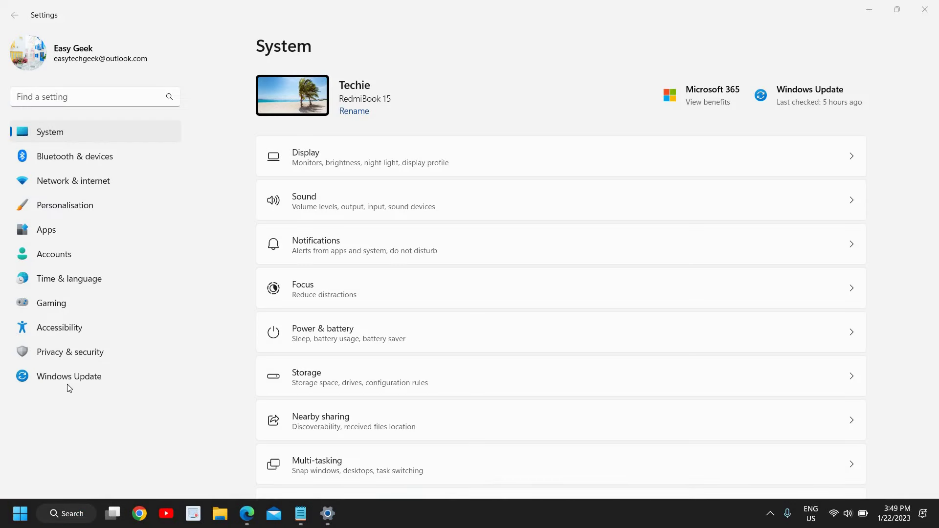
left_click(68, 383)
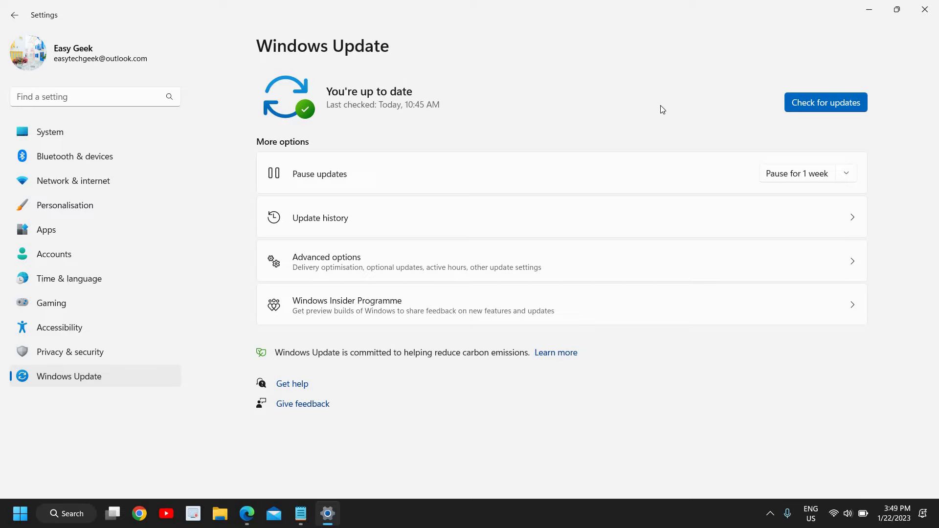
left_click(823, 106)
left_click(925, 9)
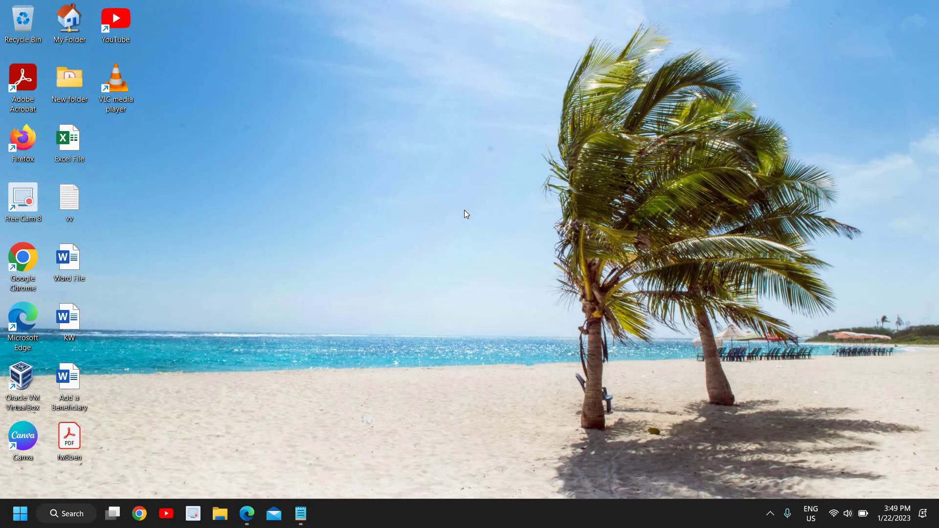